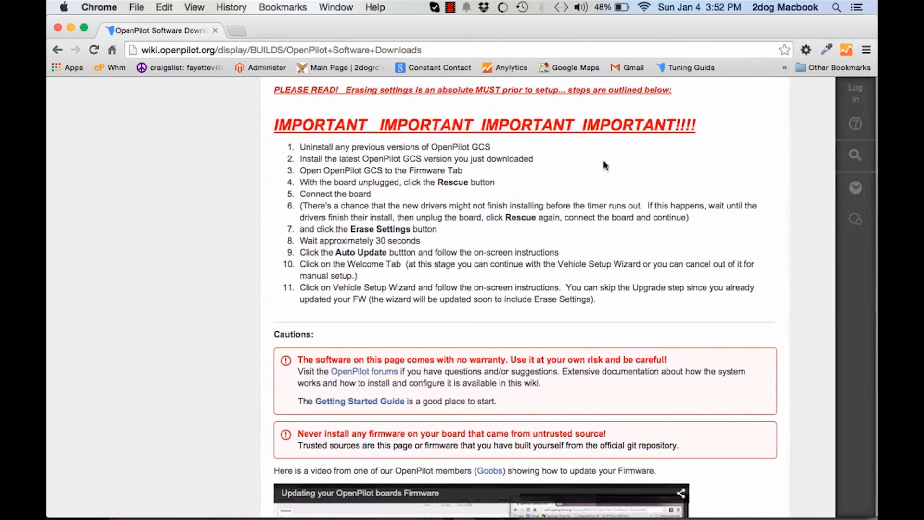
Switch to OpenPilot GCS and launch the Vehicle Setup Wizard from its welcome page.
key("super+Tab")
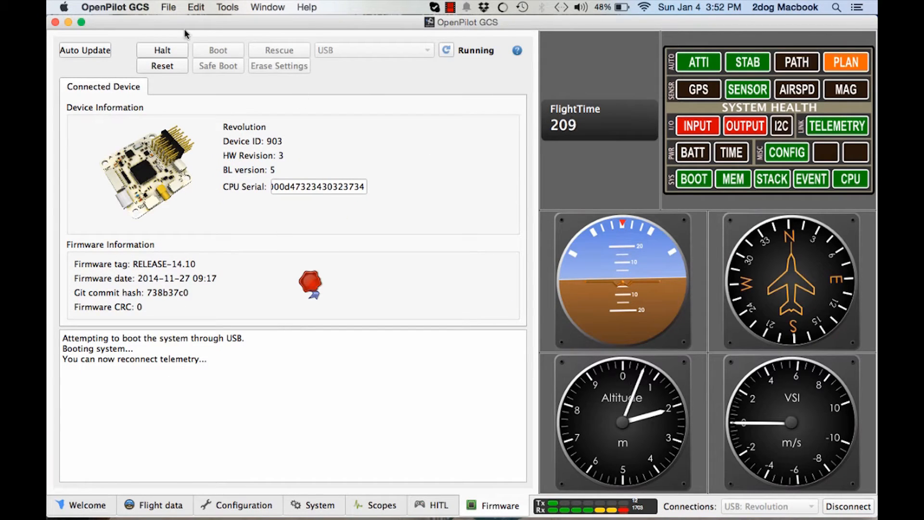
left_click(98, 506)
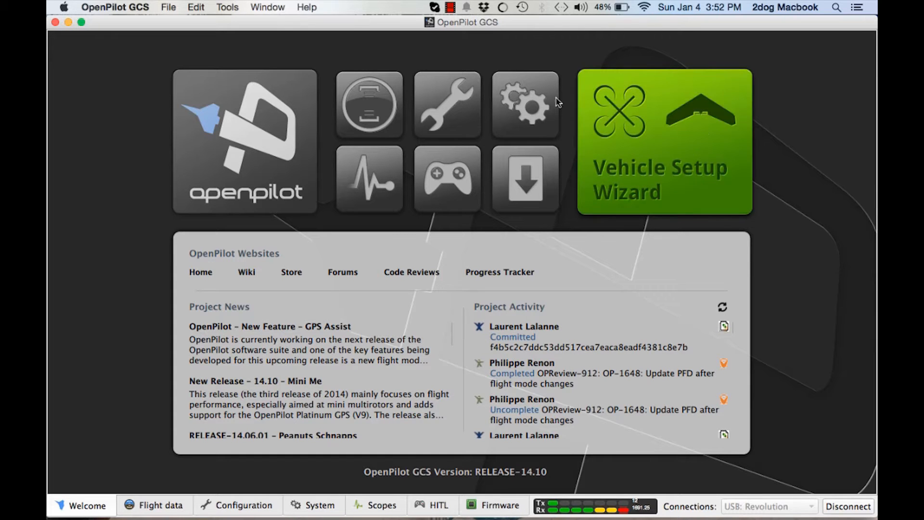
left_click(268, 7)
mouse_move(235, 7)
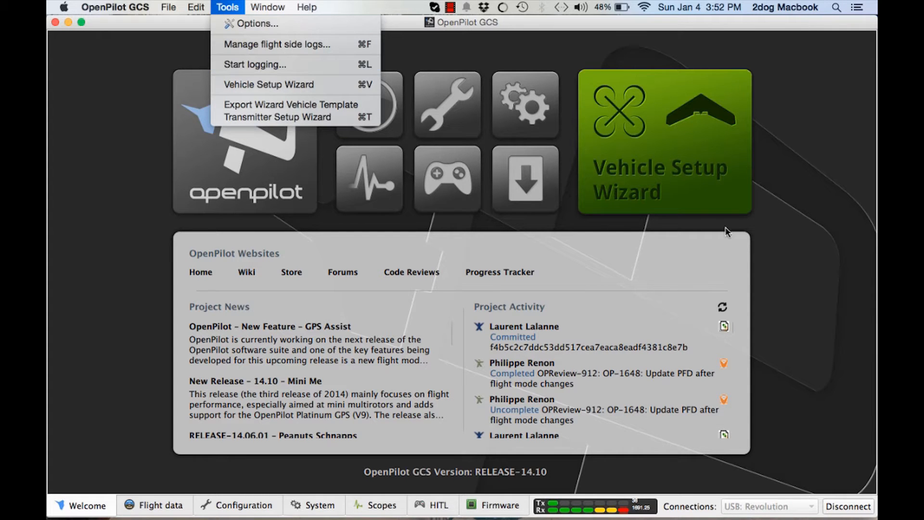
left_click(678, 154)
left_click(679, 158)
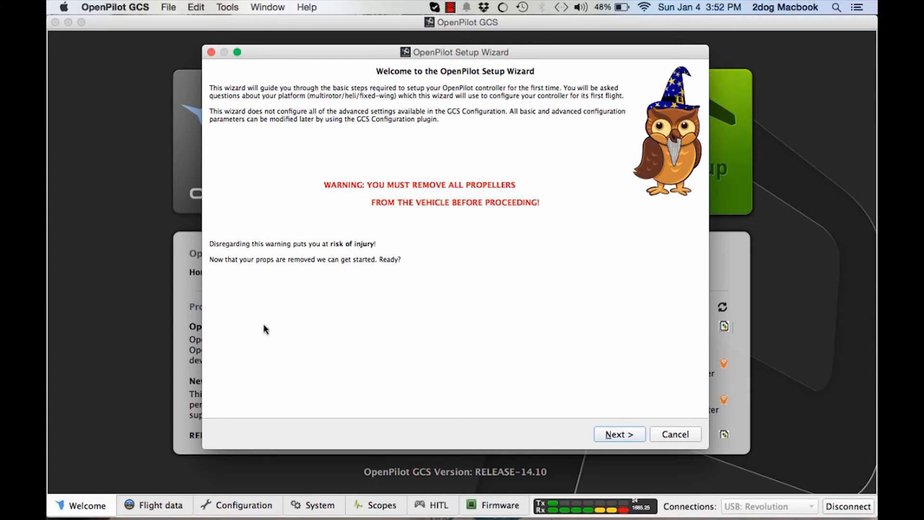
Proceed through the wizard without upgrading the firmware and accept the OpenPilot Revolution connected over USB as the board.
left_click(620, 434)
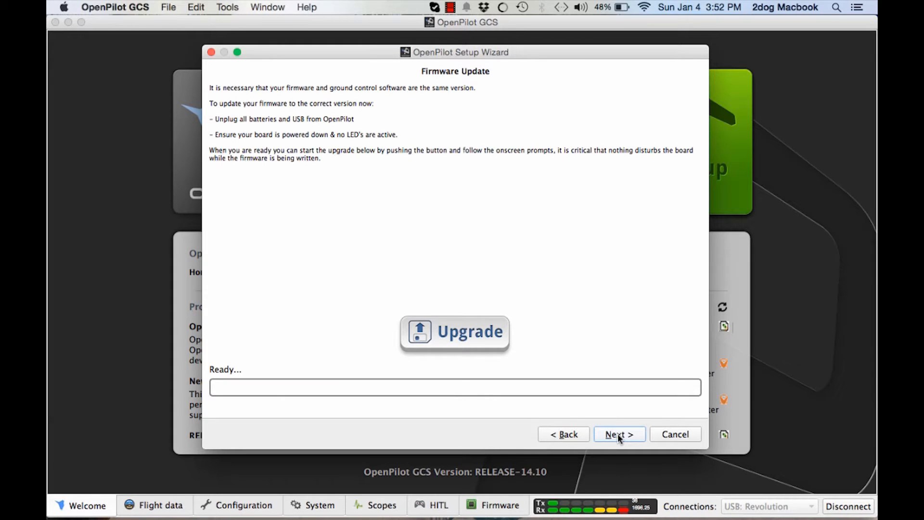
left_click(619, 436)
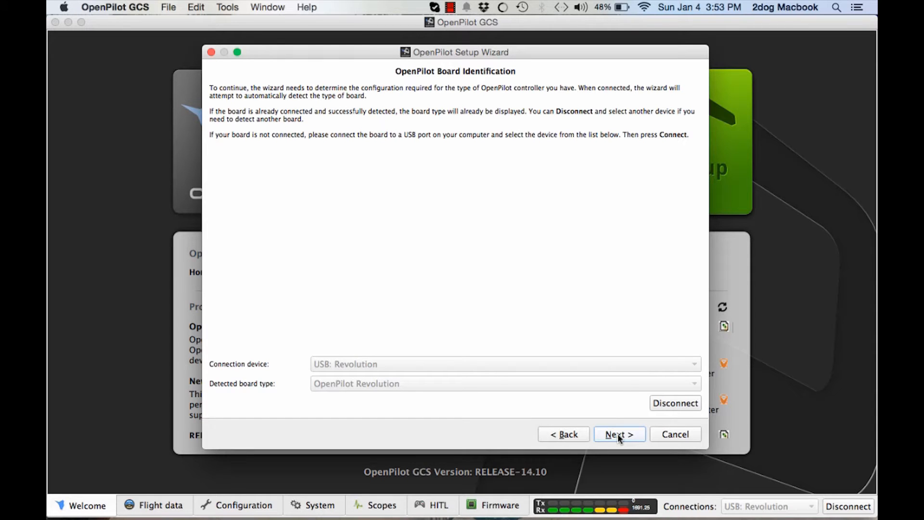
left_click(619, 435)
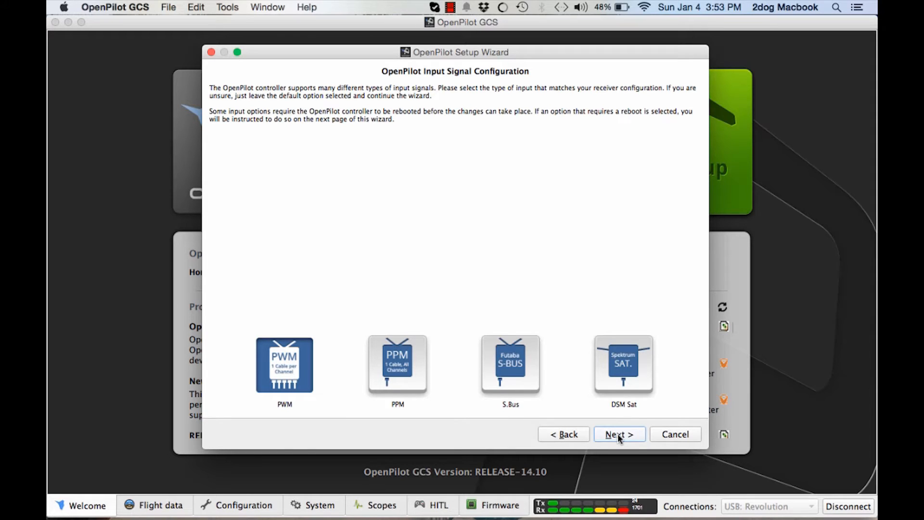
Choose S.Bus as the receiver input signal and continue past the controller reboot page.
left_click(524, 359)
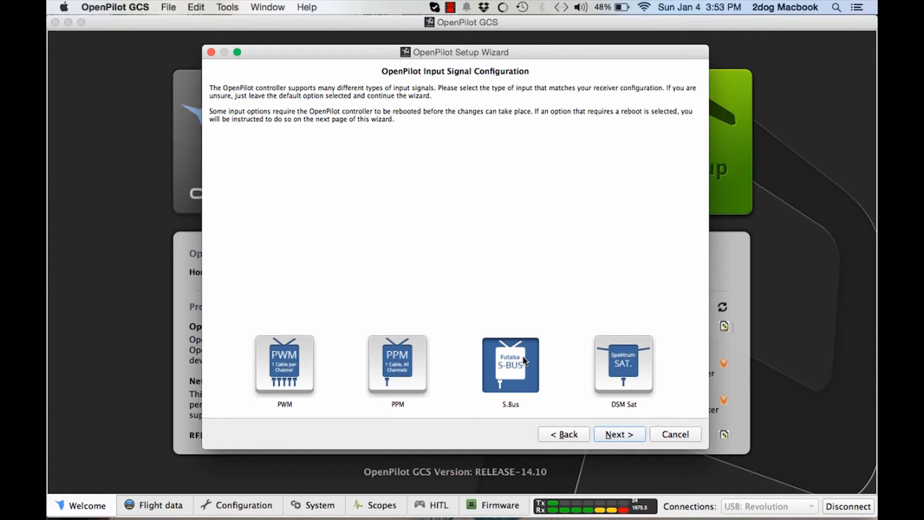
left_click(303, 369)
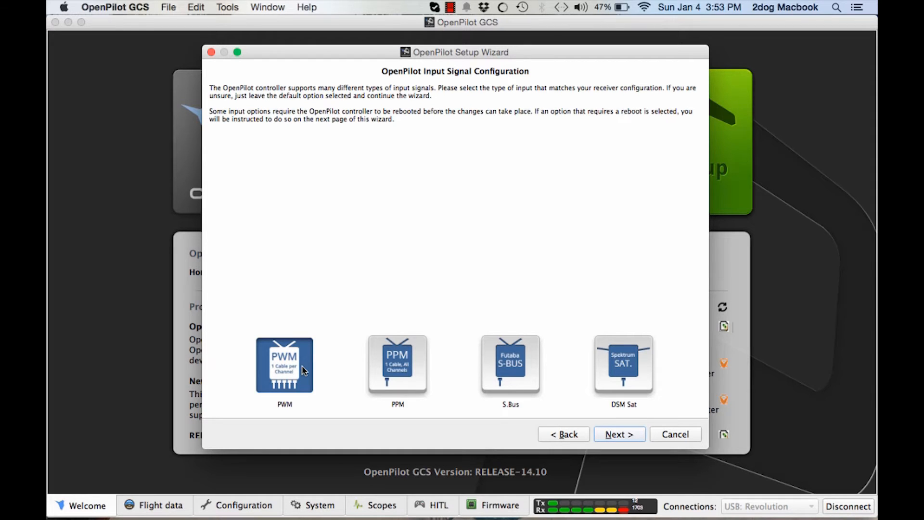
left_click(522, 370)
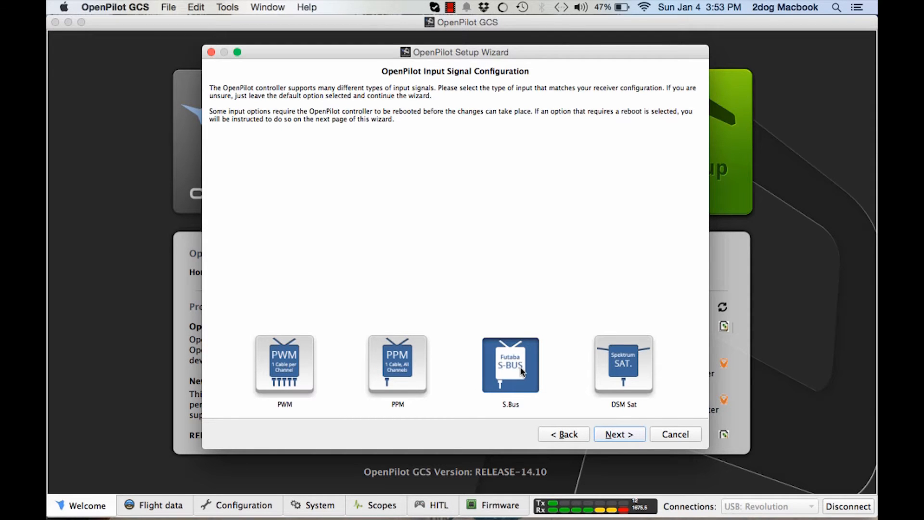
left_click(617, 436)
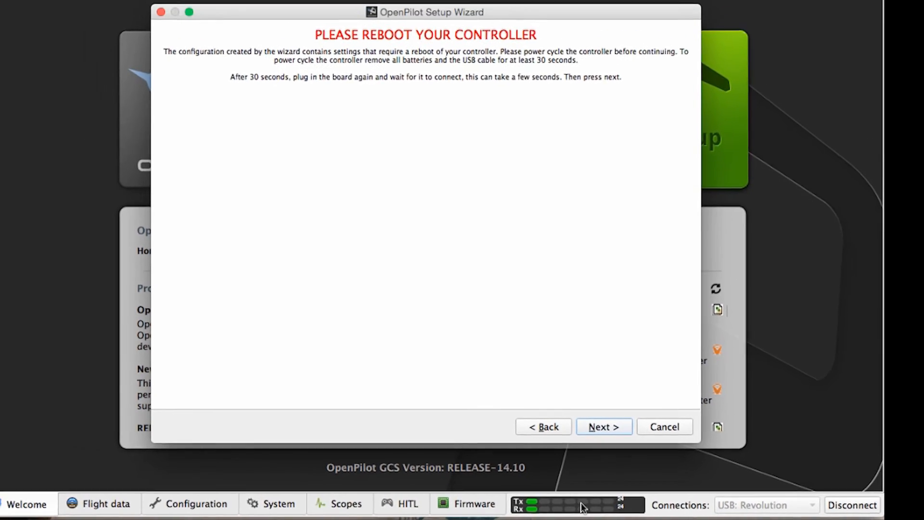
left_click(602, 429)
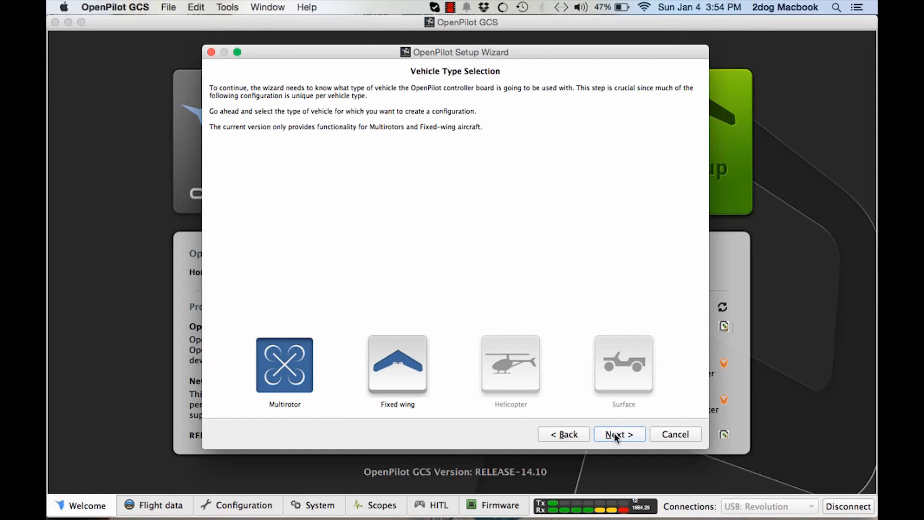
Choose Multirotor as the vehicle type and Quadcopter X as its configuration.
left_click(610, 436)
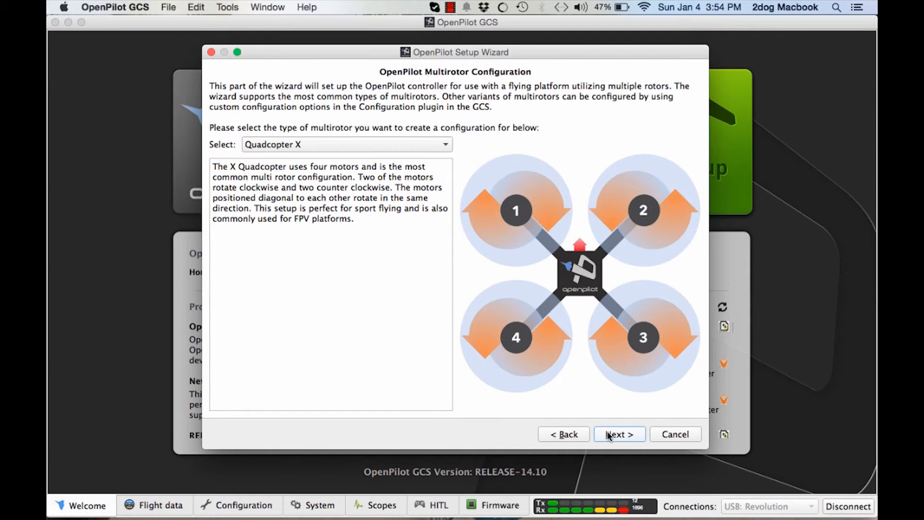
left_click(296, 145)
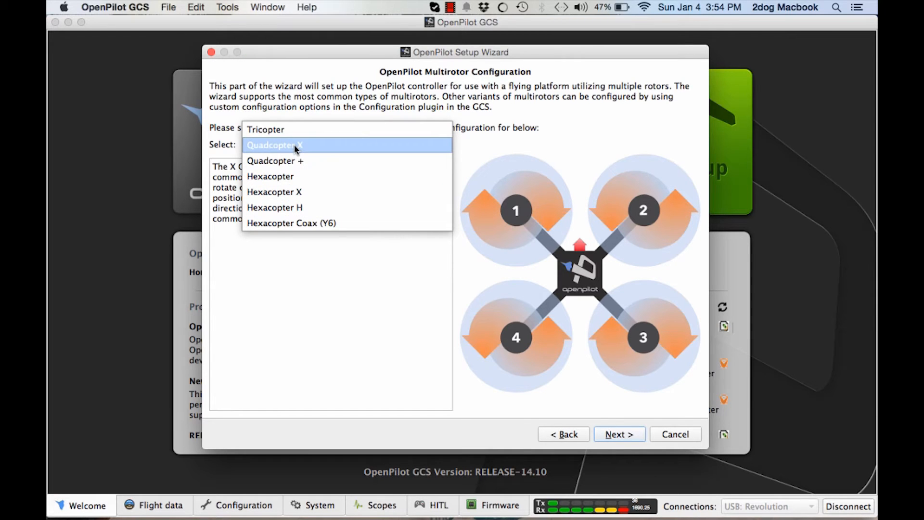
left_click(295, 161)
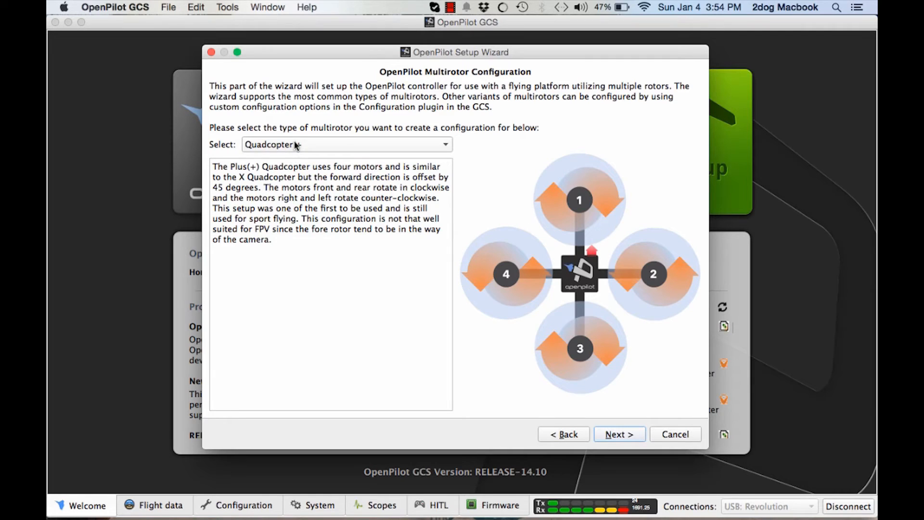
left_click(296, 145)
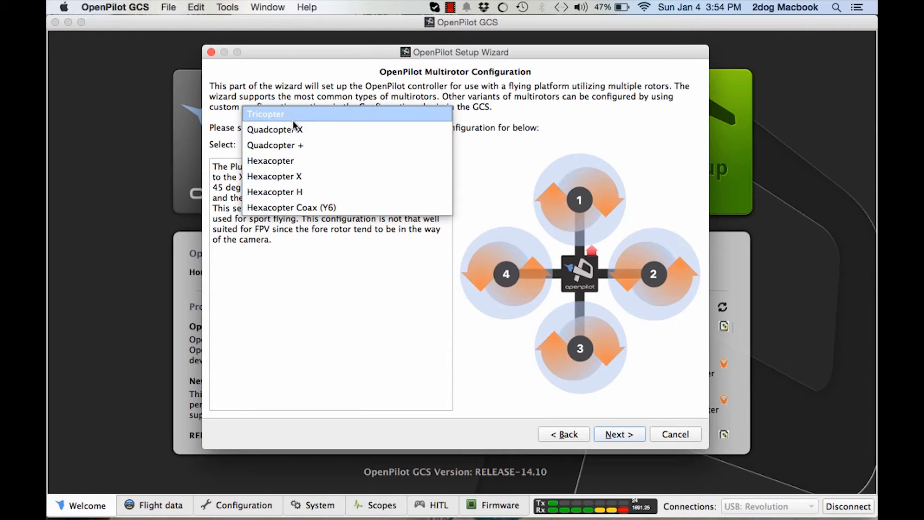
left_click(298, 129)
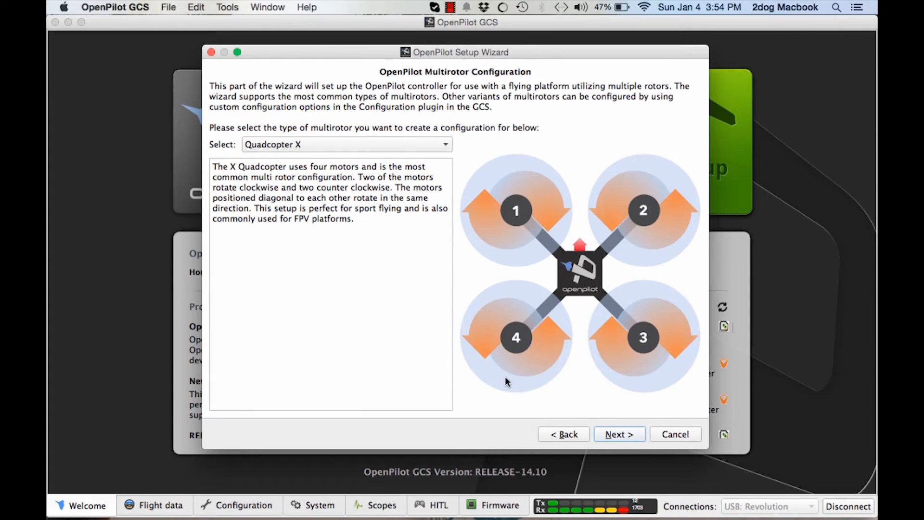
left_click(626, 436)
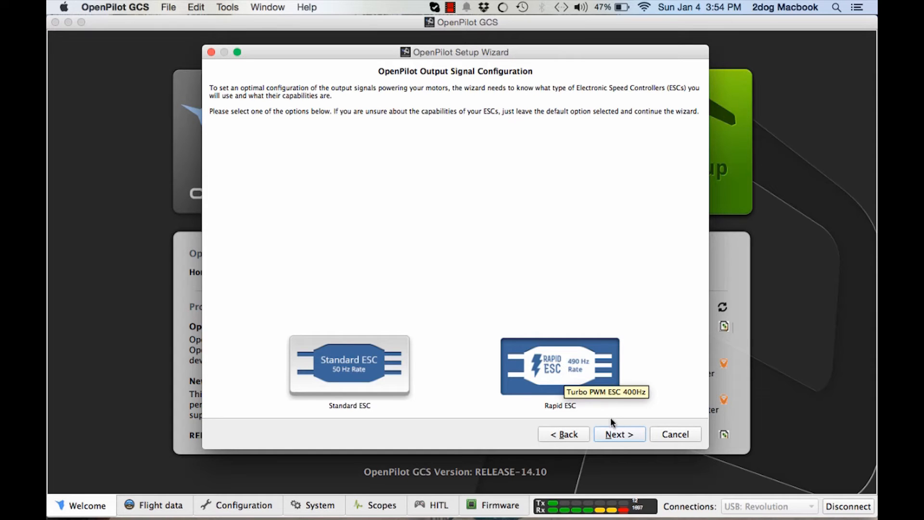
Keep Rapid ESC (490 Hz) as the output signal and leave the GPS type set to Disabled.
left_click(626, 437)
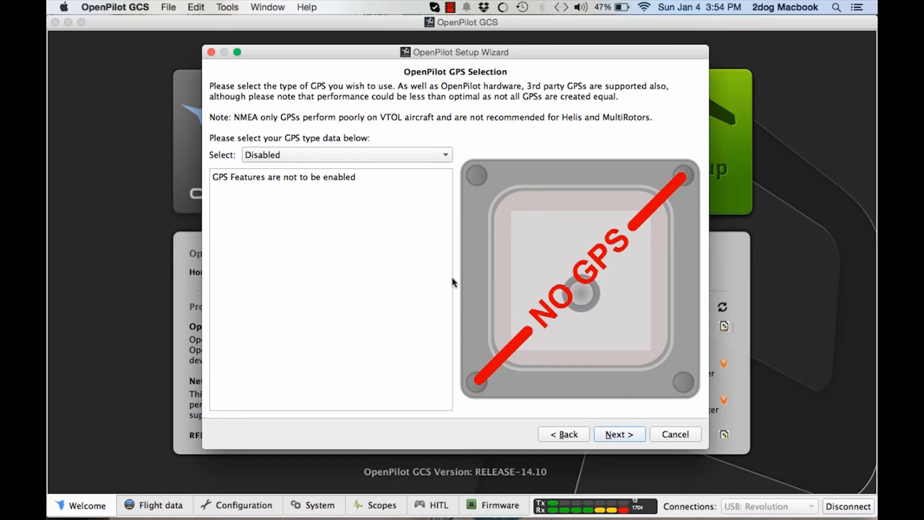
left_click(382, 155)
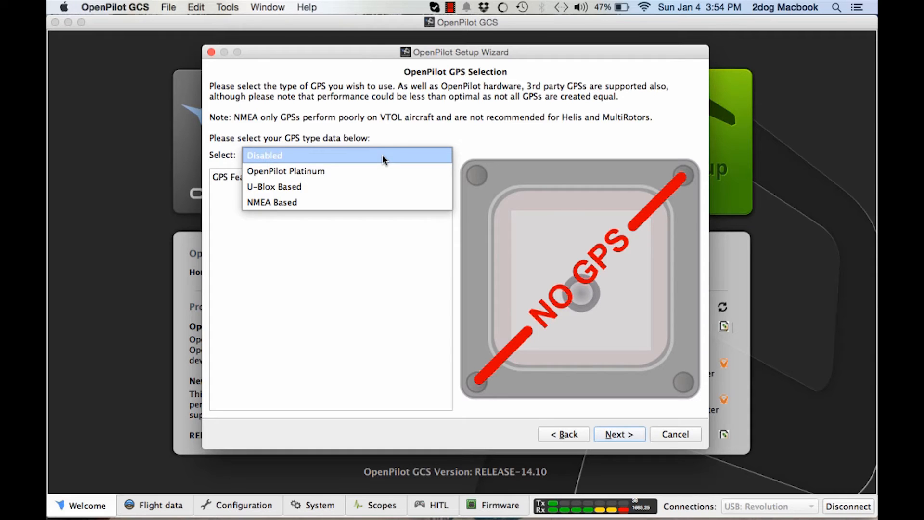
left_click(382, 215)
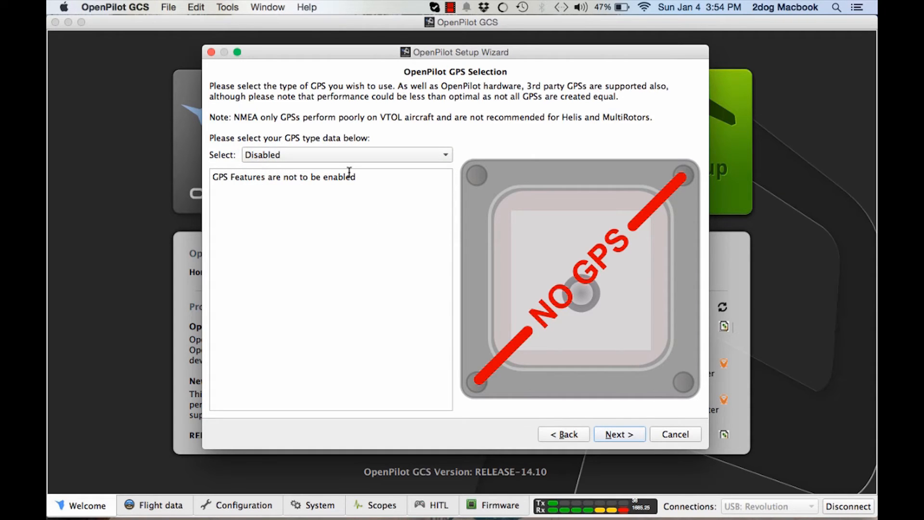
left_click(624, 434)
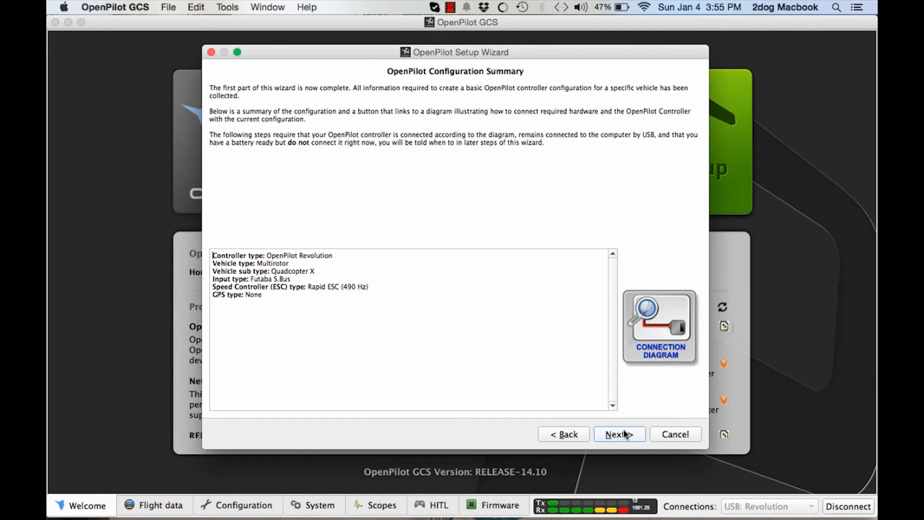
Accept the configuration summary and calculate the gyro and accelerometer bias with the vehicle level.
left_click(624, 434)
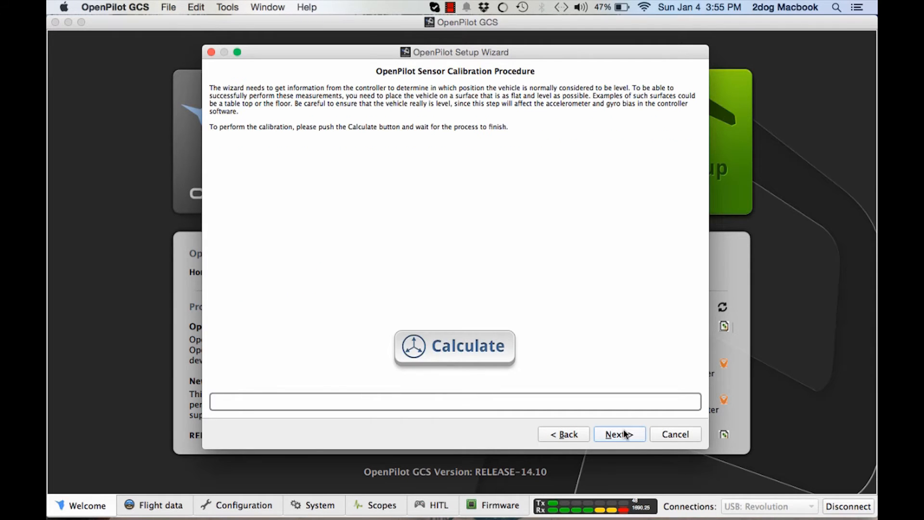
left_click(487, 351)
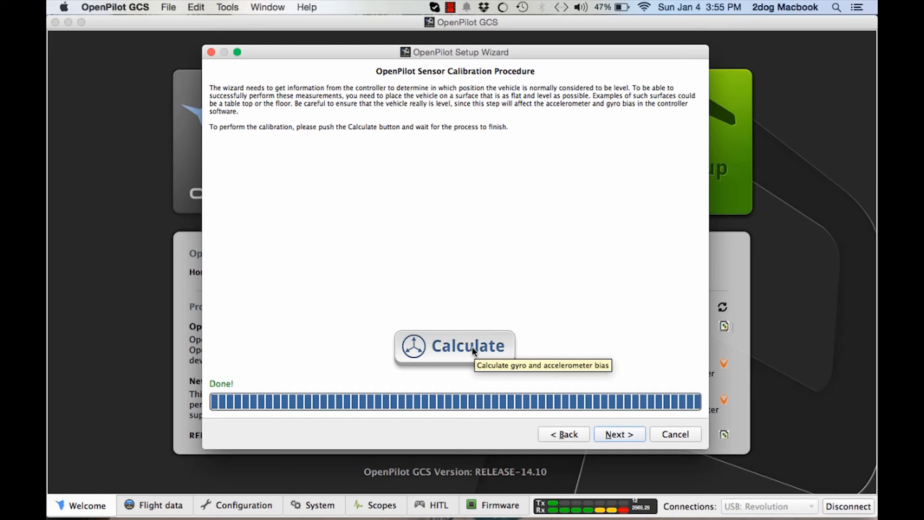
left_click(616, 438)
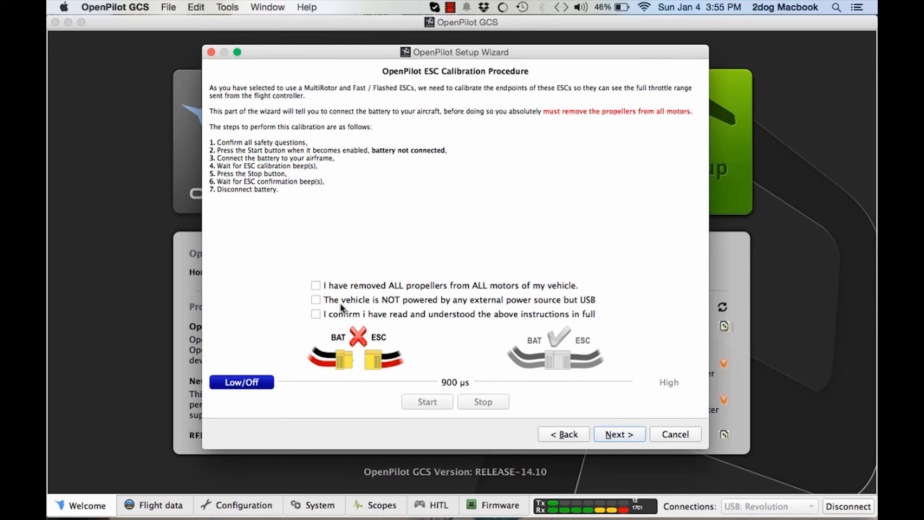
Confirm all three ESC safety statements, run the ESC endpoint calibration from start to stop, and continue.
left_click(316, 300)
left_click(316, 315)
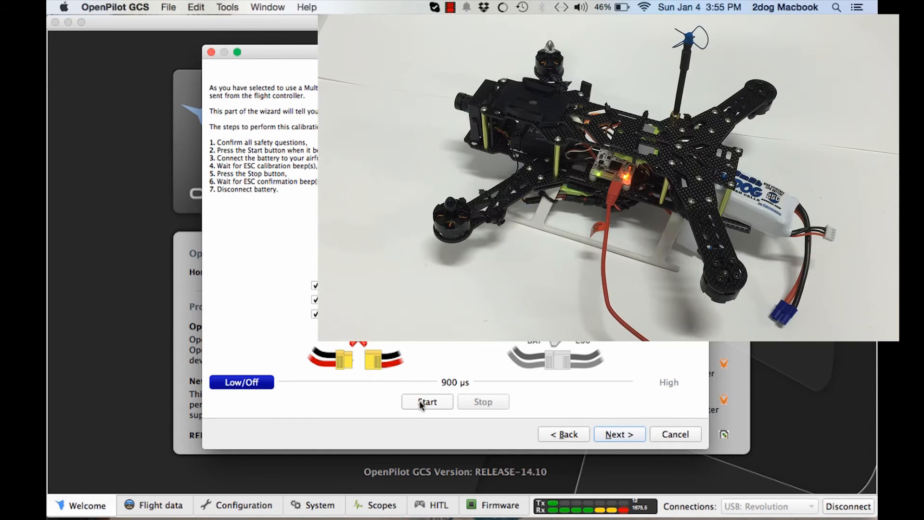
left_click(420, 404)
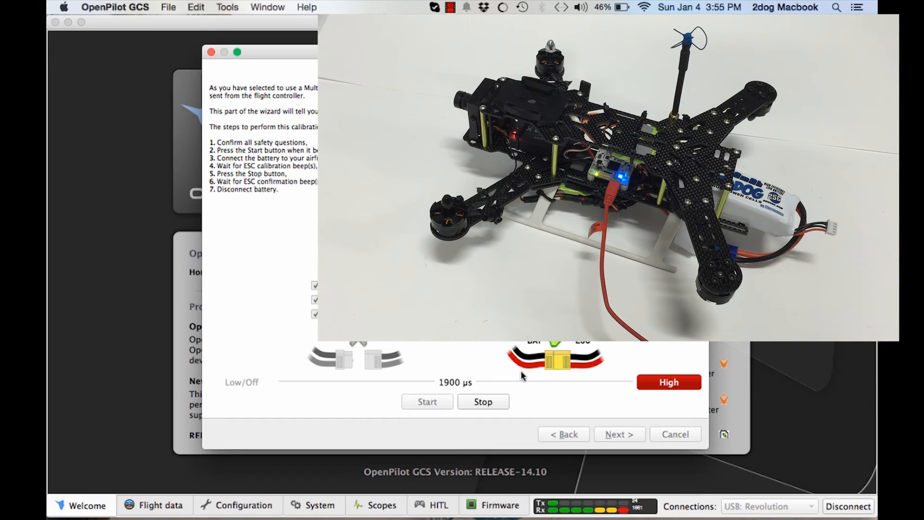
left_click(496, 403)
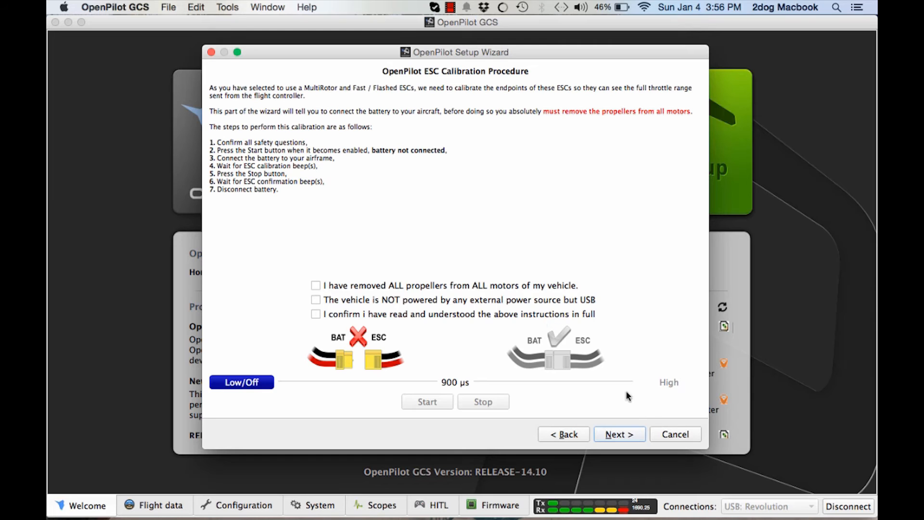
left_click(624, 434)
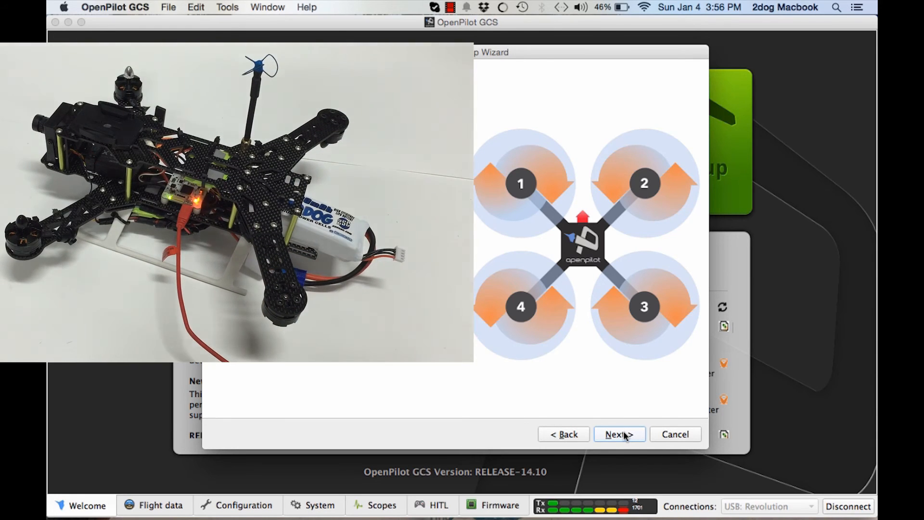
Calibrate motor 1's output by starting it, raising its slider until the motor just spins, and stopping it.
left_click(621, 434)
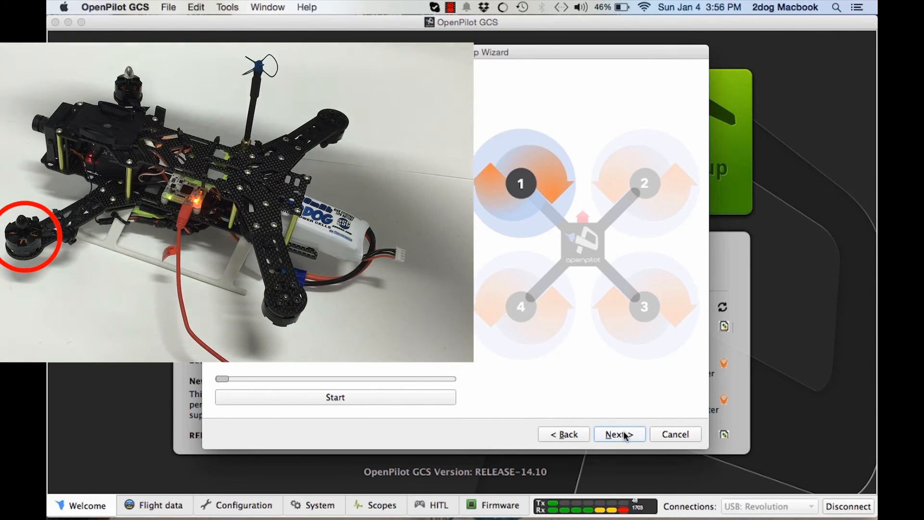
left_click(351, 399)
left_click(222, 379)
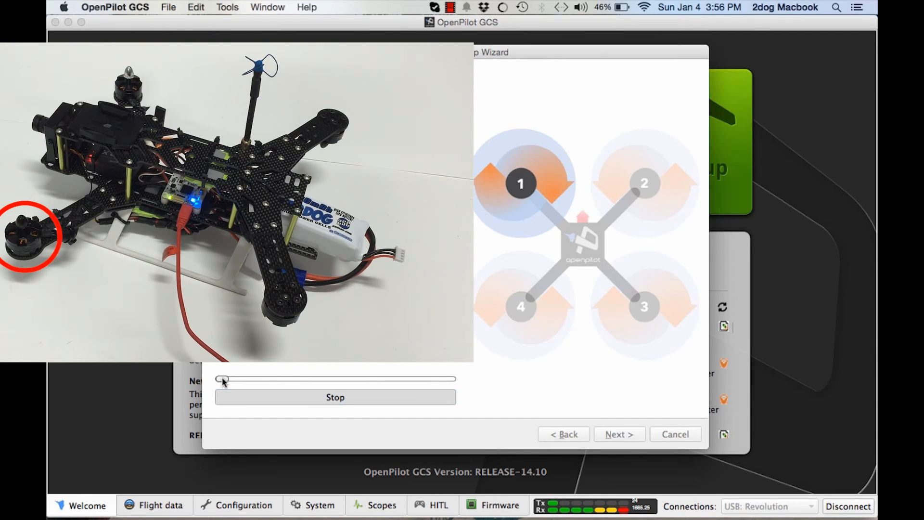
left_click_drag(224, 381, 278, 384)
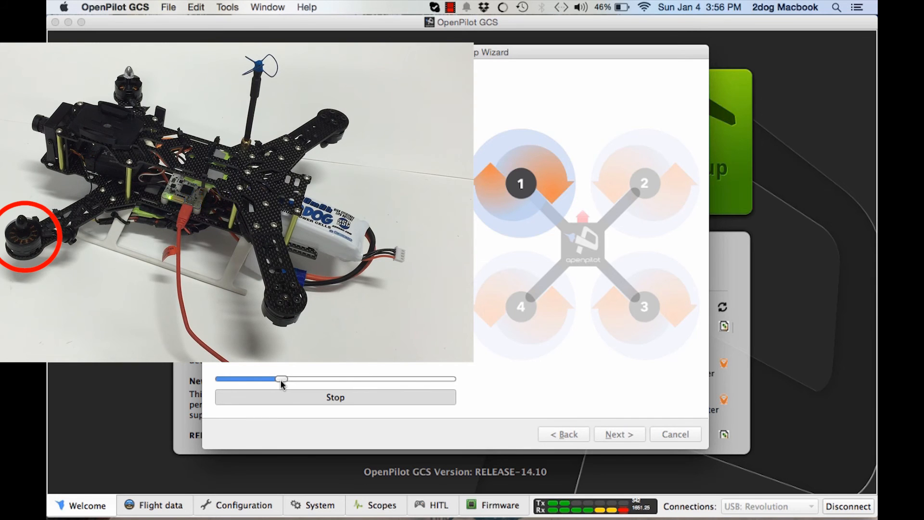
left_click(328, 396)
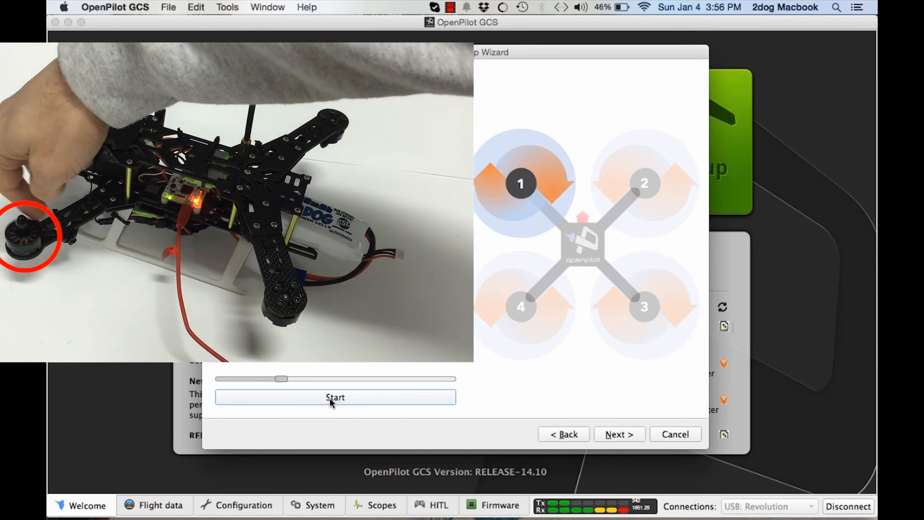
left_click(617, 436)
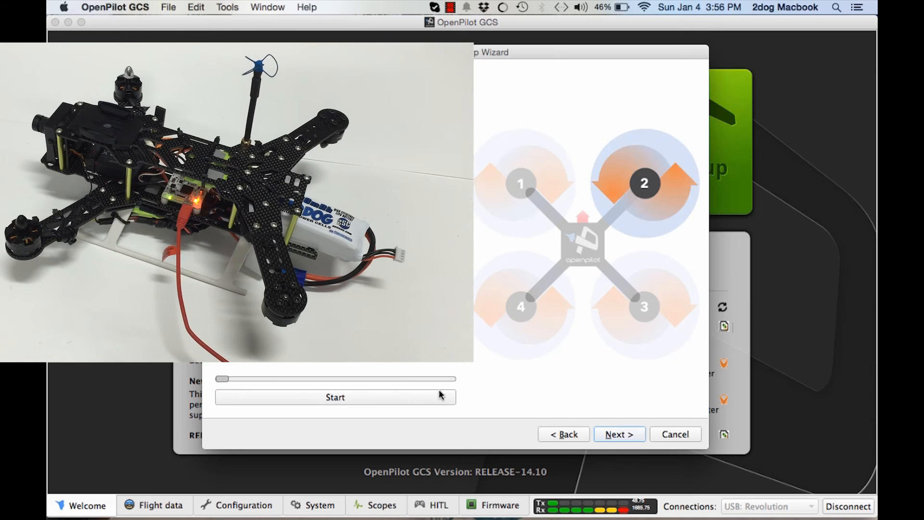
Calibrate motor 2's output by starting it, raising its slider until the motor just spins, stopping it, and continuing to motor 3.
left_click(382, 397)
left_click_drag(222, 380, 278, 383)
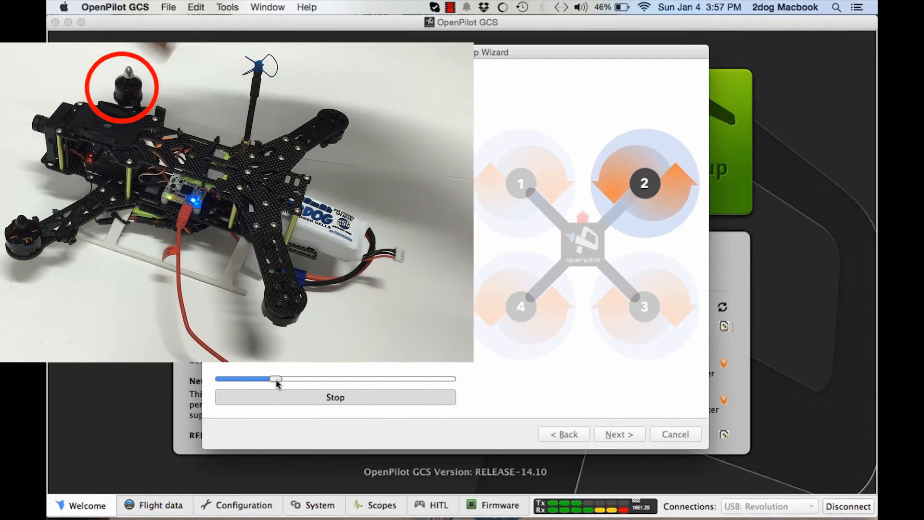
left_click(289, 400)
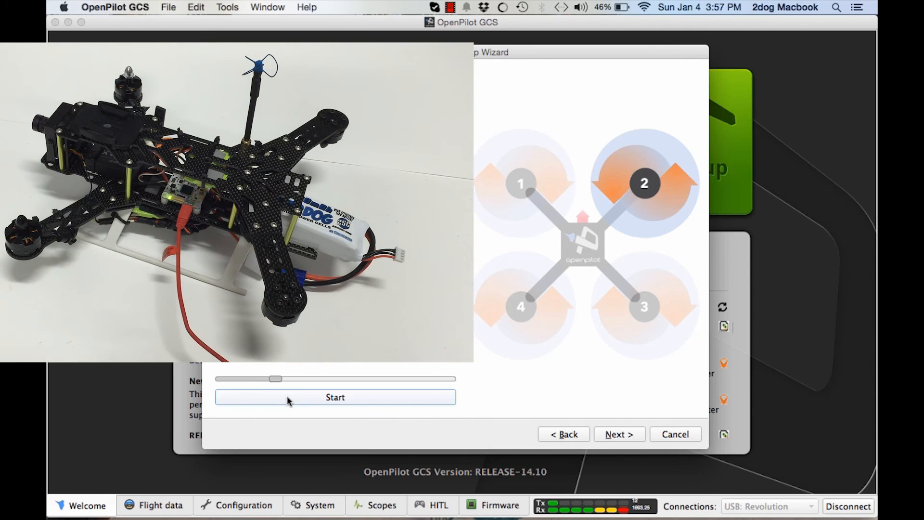
left_click(624, 436)
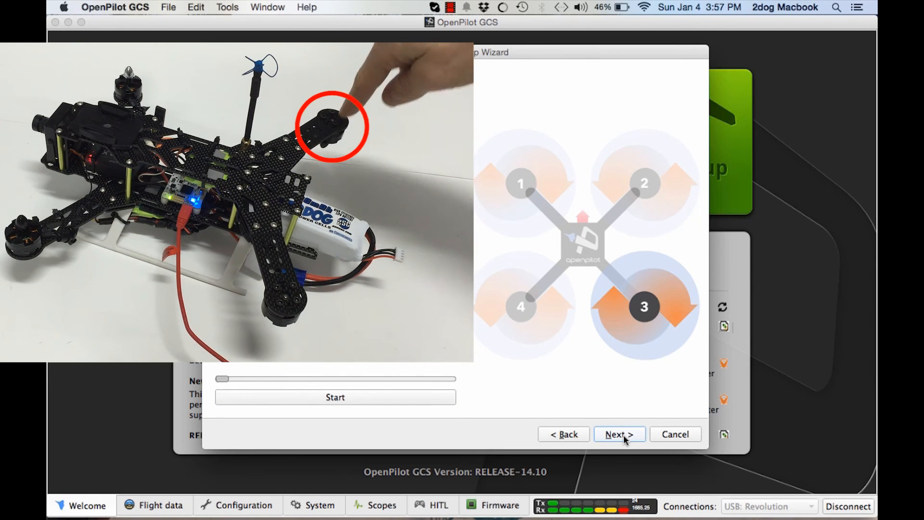
Find motor 3's neutral rate by running it, raising the slider until it spins stably, stopping it, and continuing to motor 4.
left_click(318, 398)
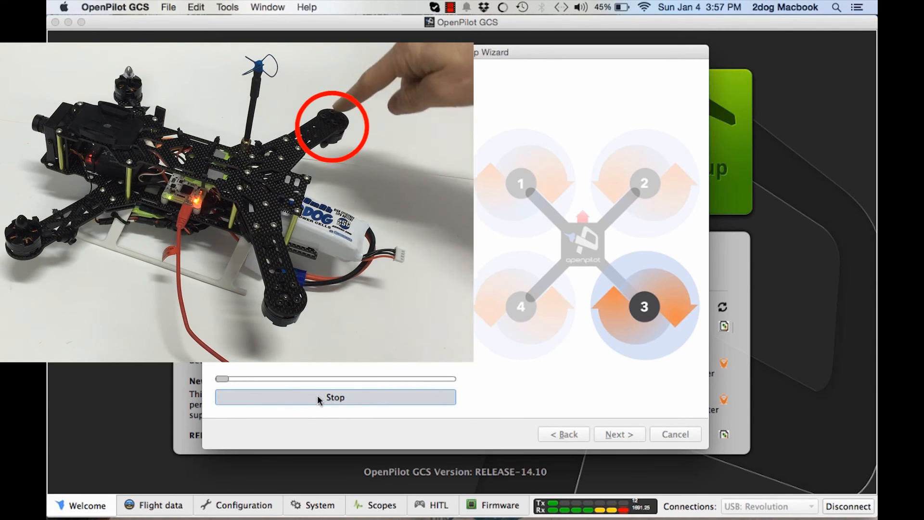
left_click_drag(222, 379, 277, 380)
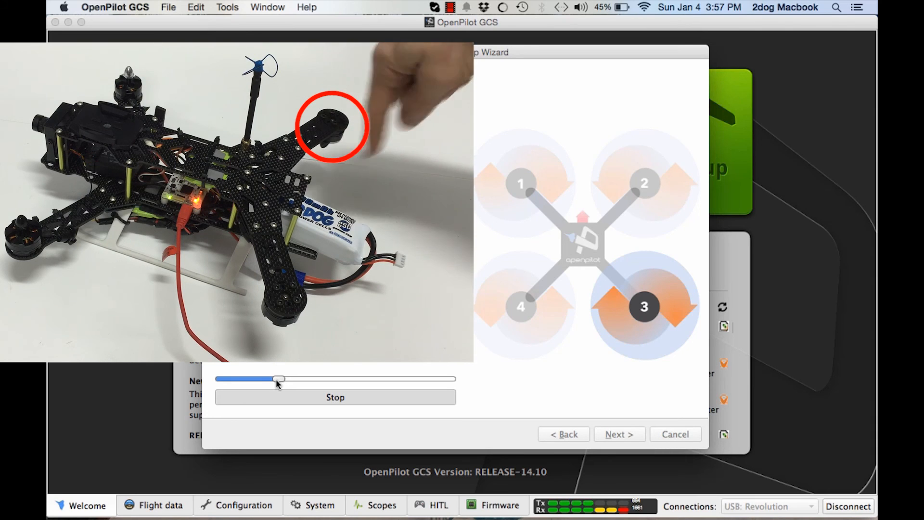
left_click(304, 395)
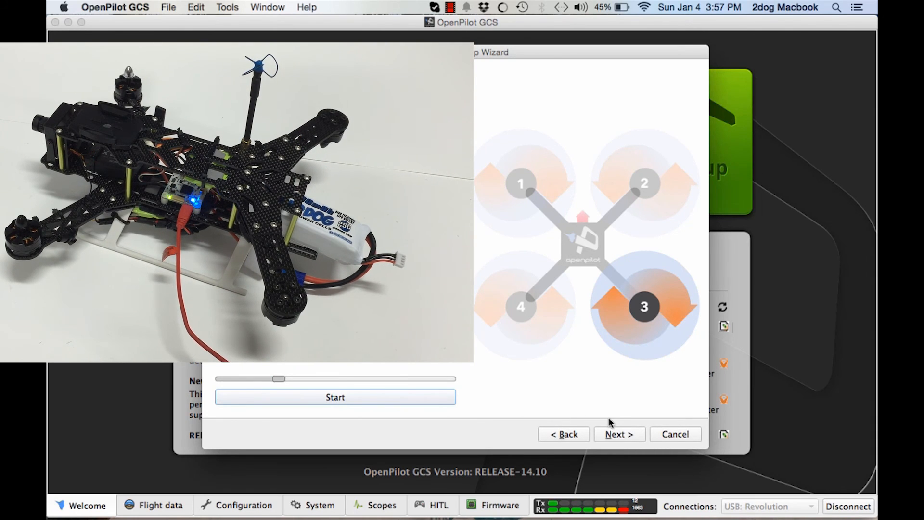
left_click(617, 435)
Set motor 4's neutral rate by running it up until it just spins stably, stop it, and finish the output calibration.
left_click(319, 401)
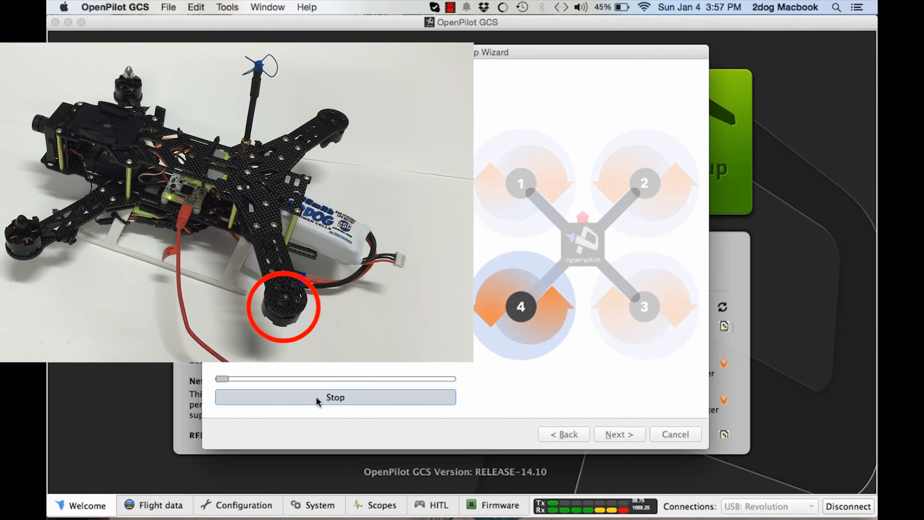
left_click_drag(222, 379, 277, 381)
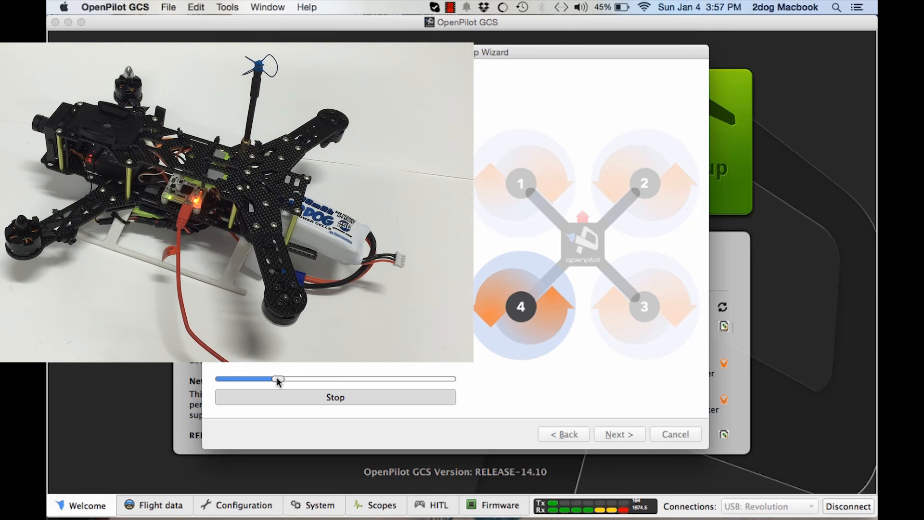
left_click(288, 398)
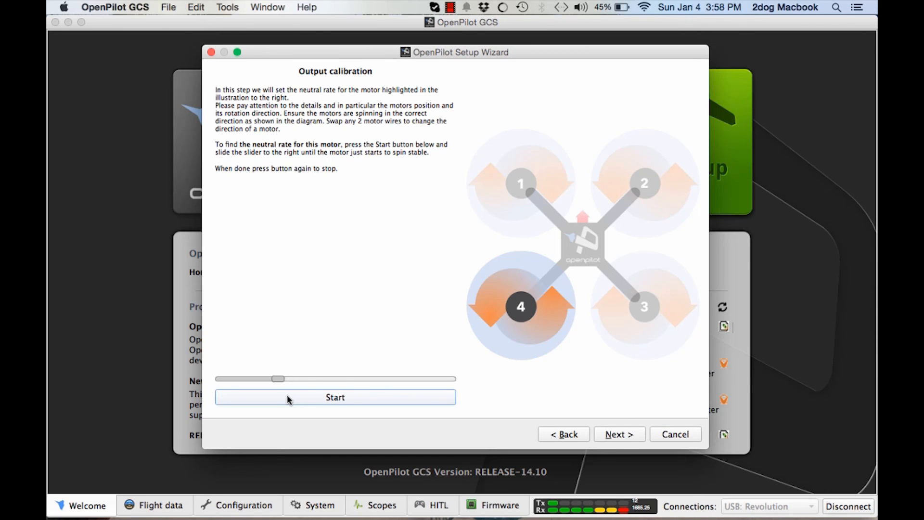
left_click(619, 435)
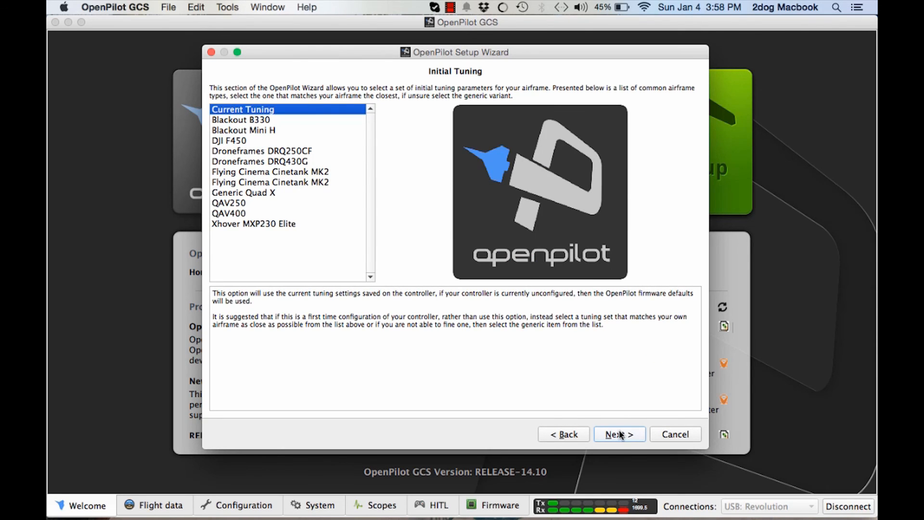
Keep Current Tuning as the initial tuning, save the configuration to the controller, and continue the wizard.
left_click(619, 435)
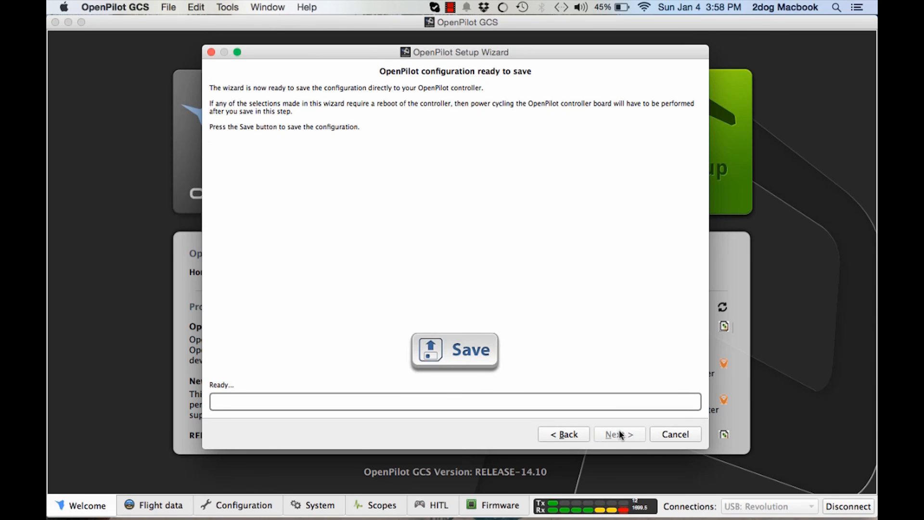
left_click(450, 350)
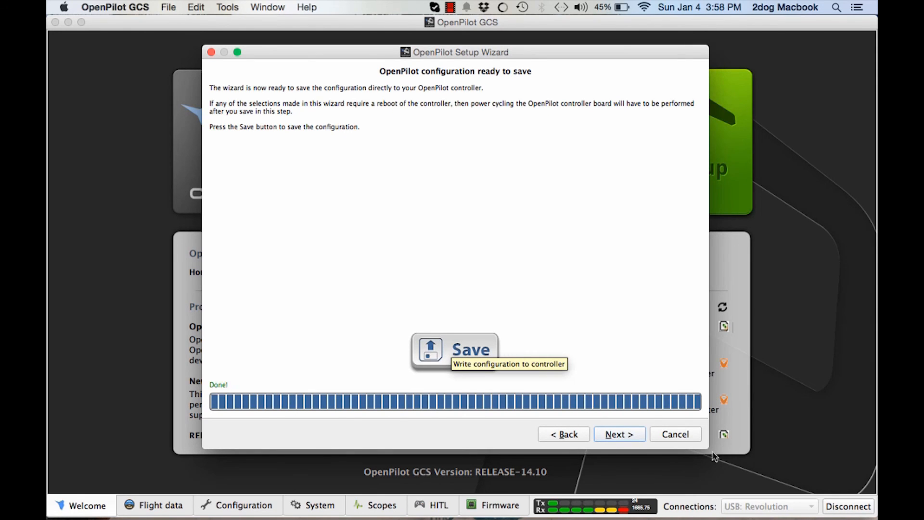
left_click(620, 435)
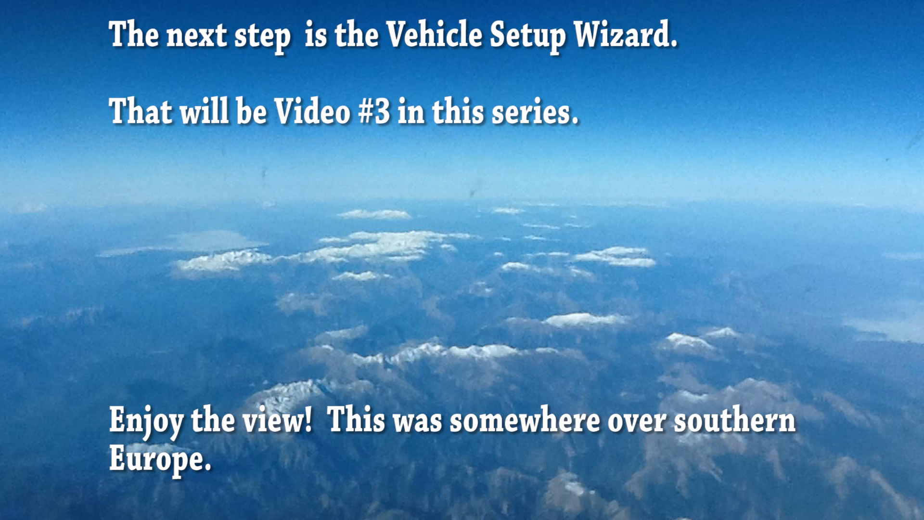